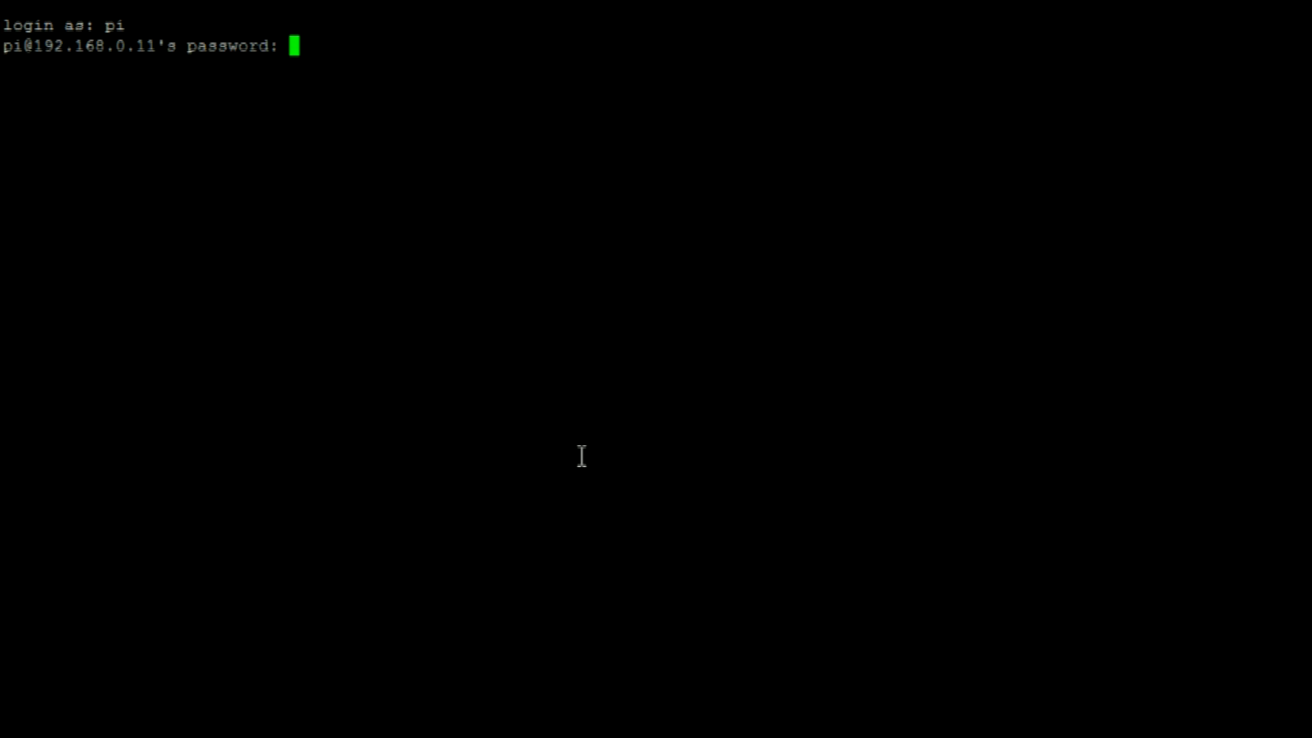
Log into the Pi and run wget to download WebIOPi-0.6.0.tar.gz.
{"action": "key", "text": "Return"}
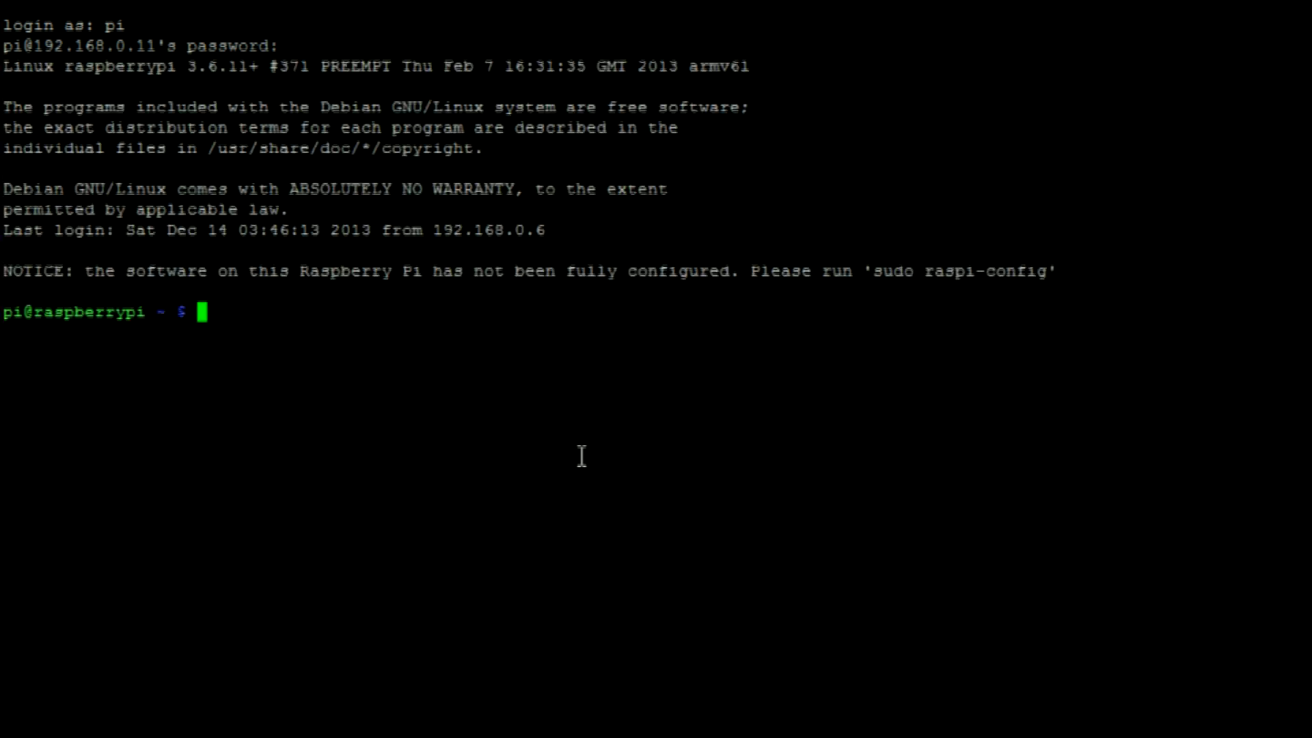
{"action": "type", "text": "wget http://webiopi.googlecode.com/files/WebIOPi-0.6.0.tar.gz"}
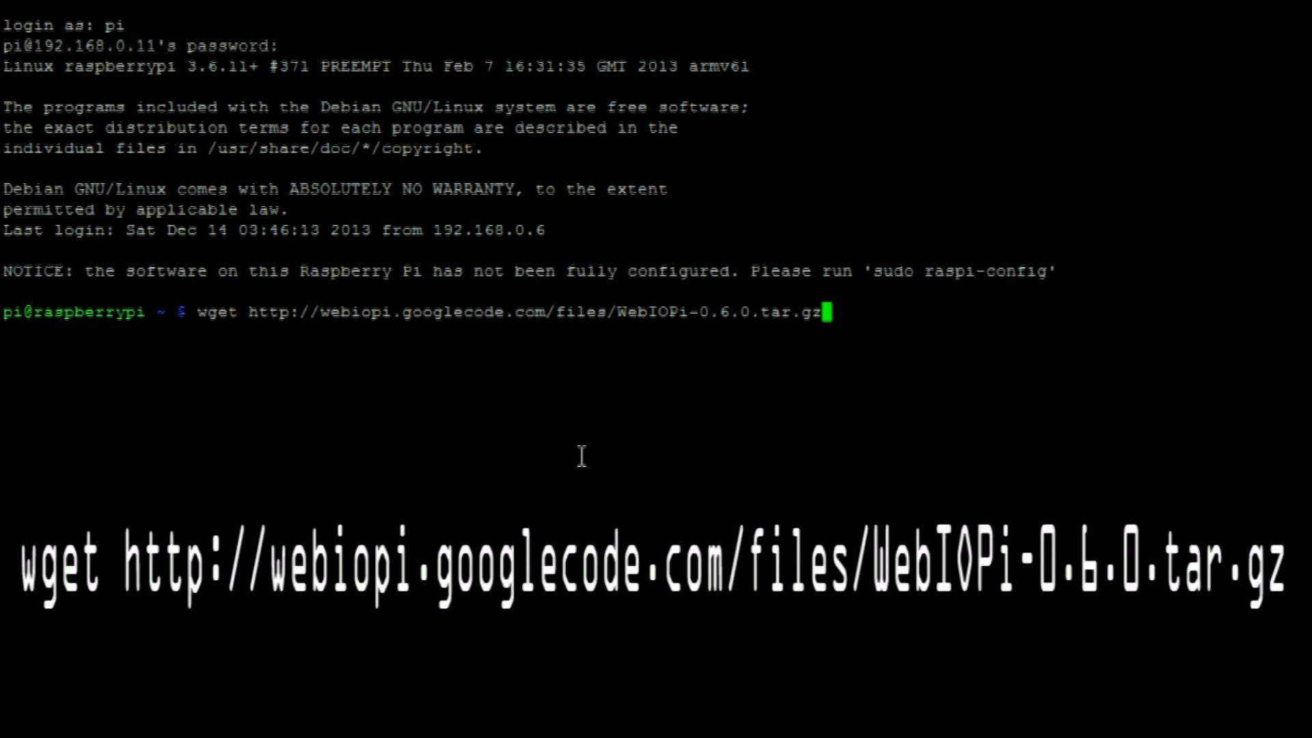
{"action": "key", "text": "Return"}
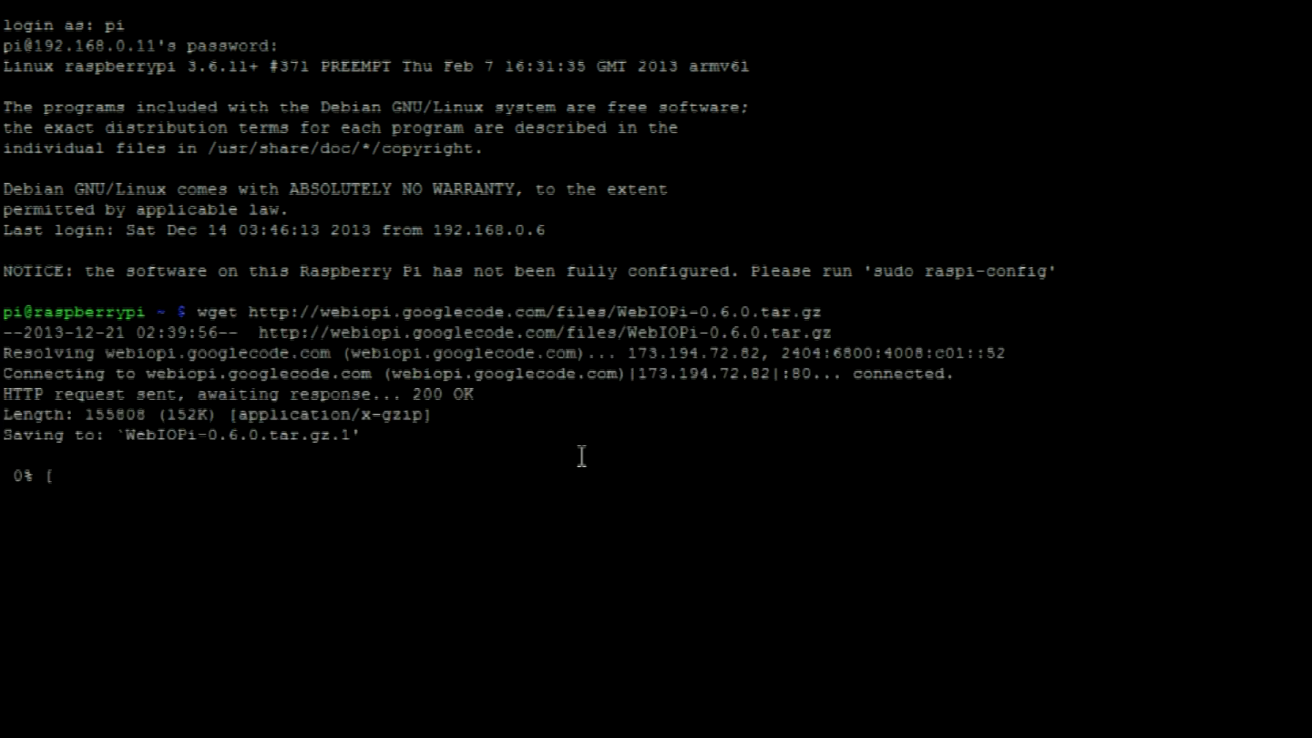
{"action": "type", "text": "tar xvzf WebIOPi-0.6.0.tar.gz"}
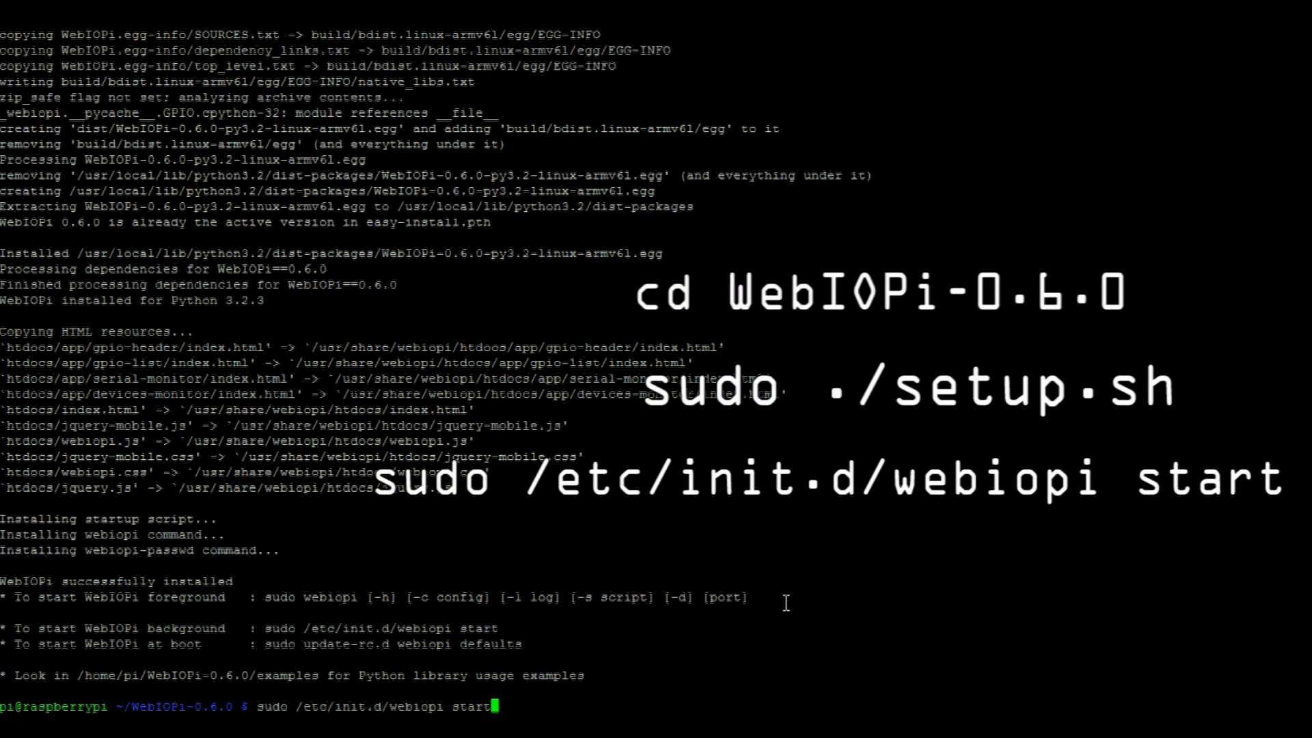
Start the webiopi service via /etc/init.d and confirm its status reports running.
{"action": "key", "text": "Return"}
{"action": "key", "text": "Up"}
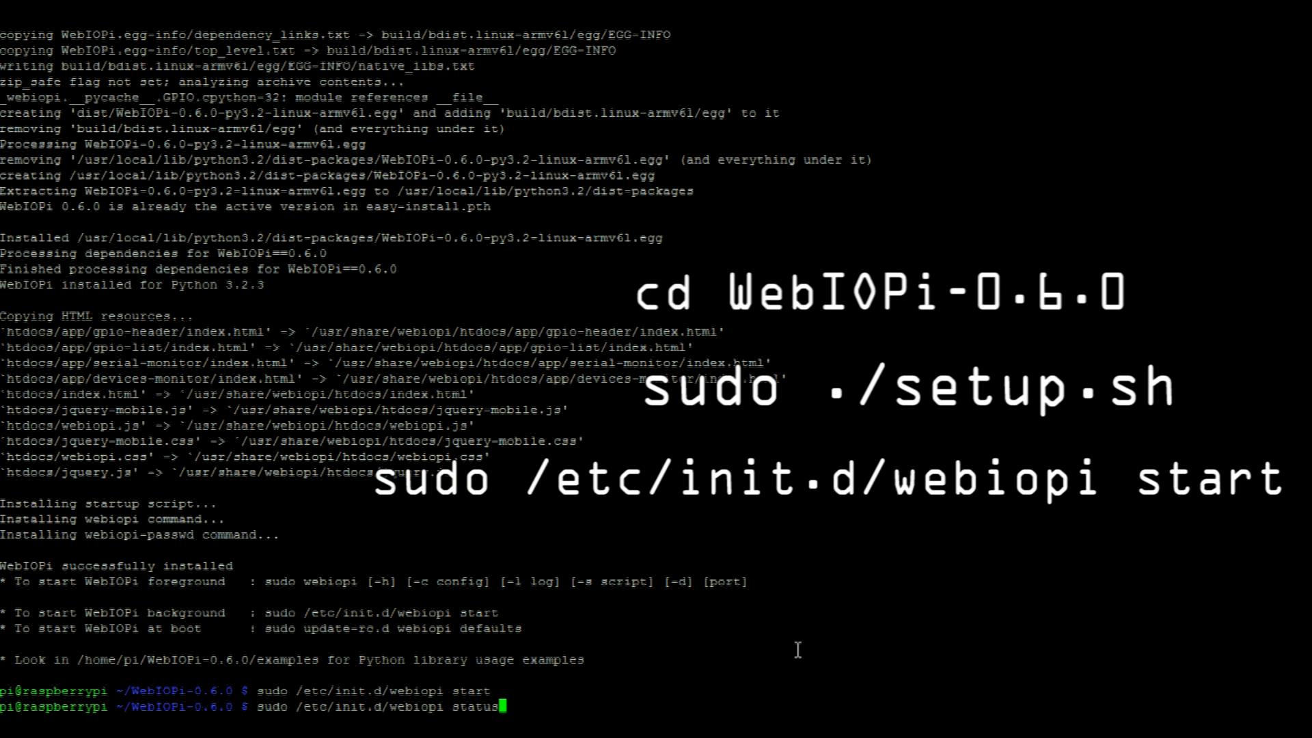
{"action": "key", "text": "Return"}
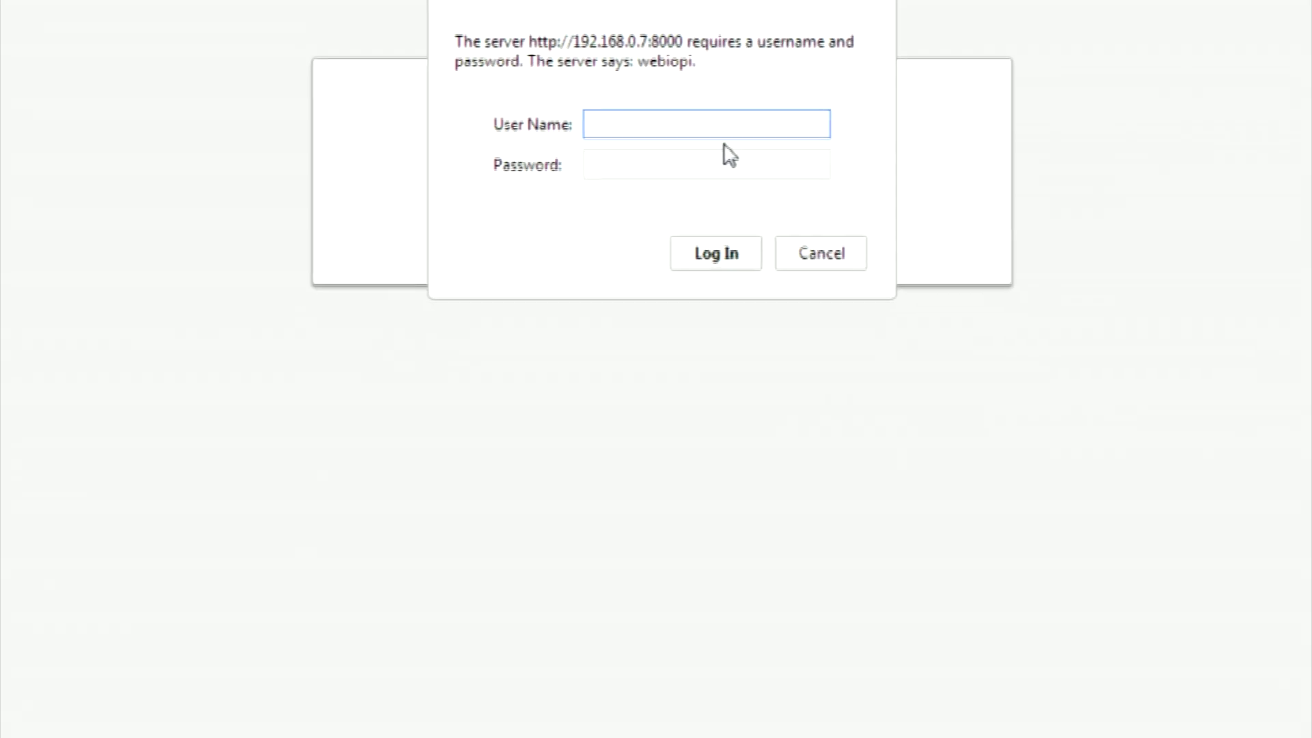
{"action": "type", "text": "webio"}
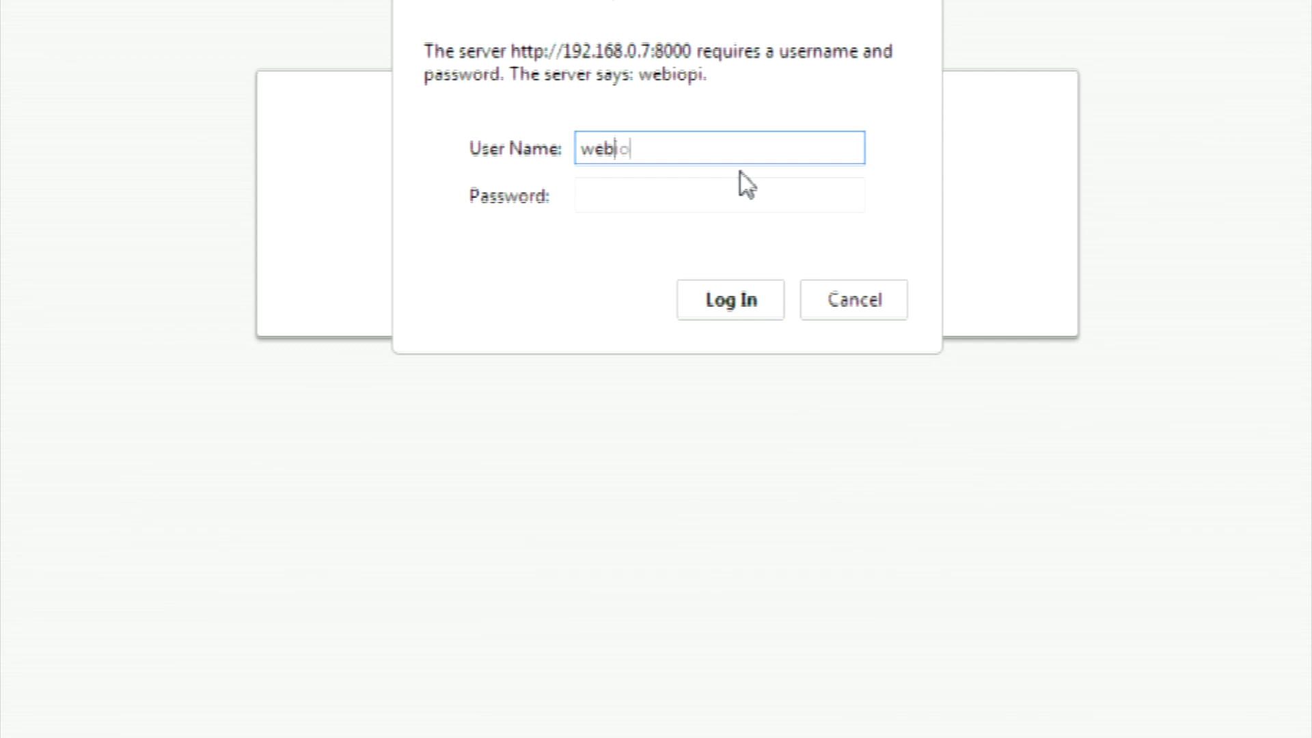
{"action": "type", "text": "pi"}
Submit the user name and password in the browser login dialog to reach the Main Menu.
{"action": "key", "text": "Tab"}
{"action": "type", "text": "r"}
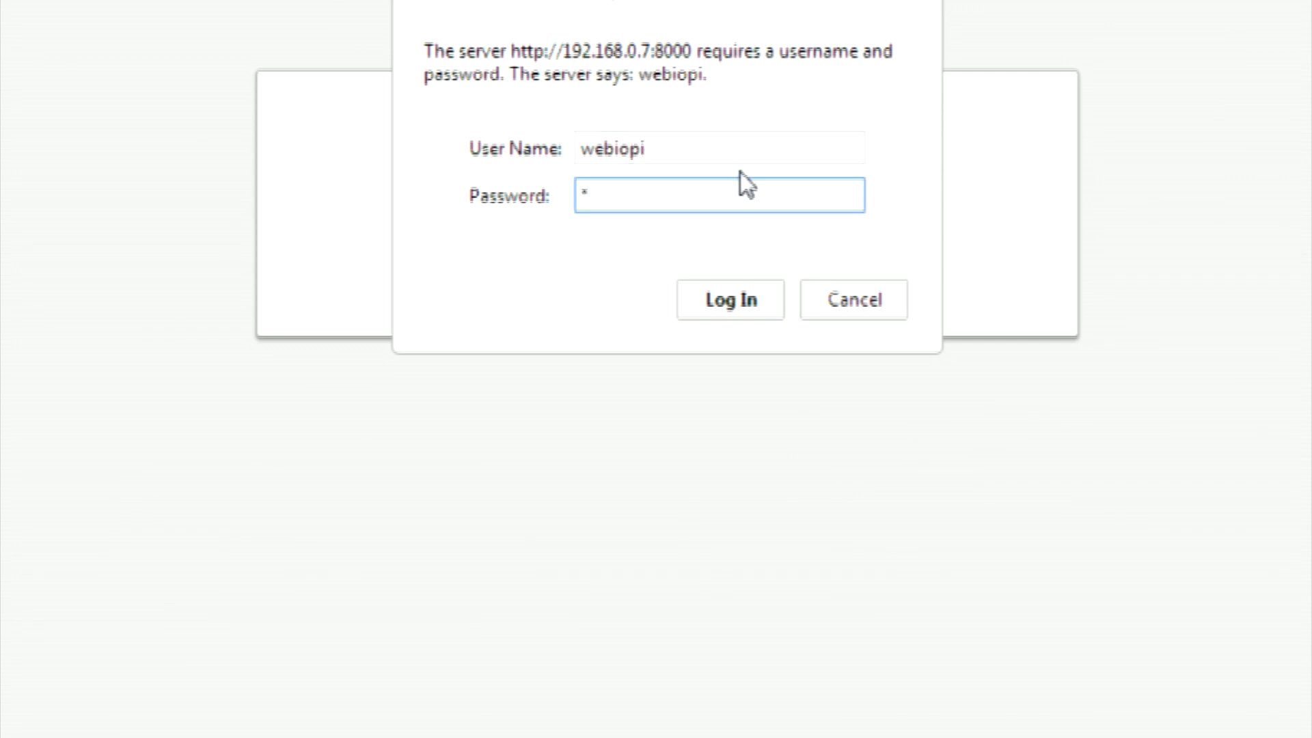
{"action": "type", "text": "aspberry"}
{"action": "key", "text": "Return"}
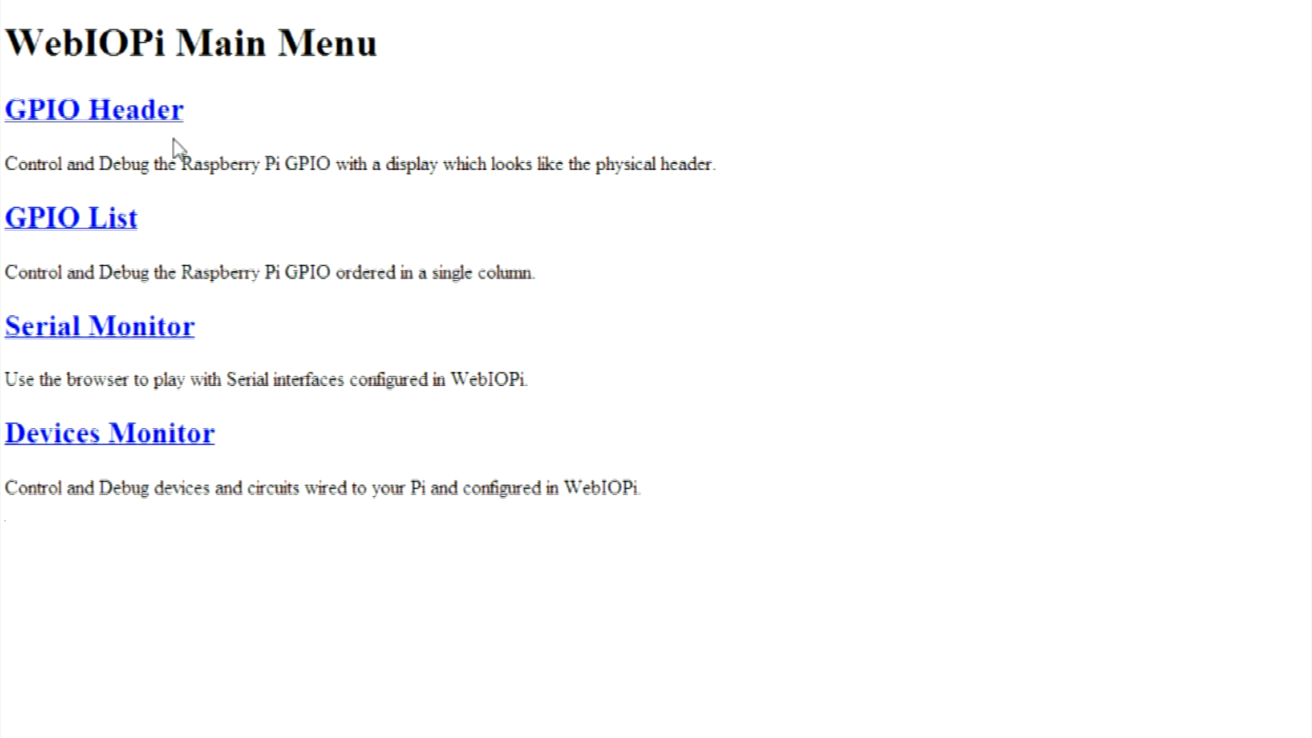
Load the GPIO Header page listing the 26 header pins including GPIO 24.
{"action": "left_click", "coordinate": [154, 109]}
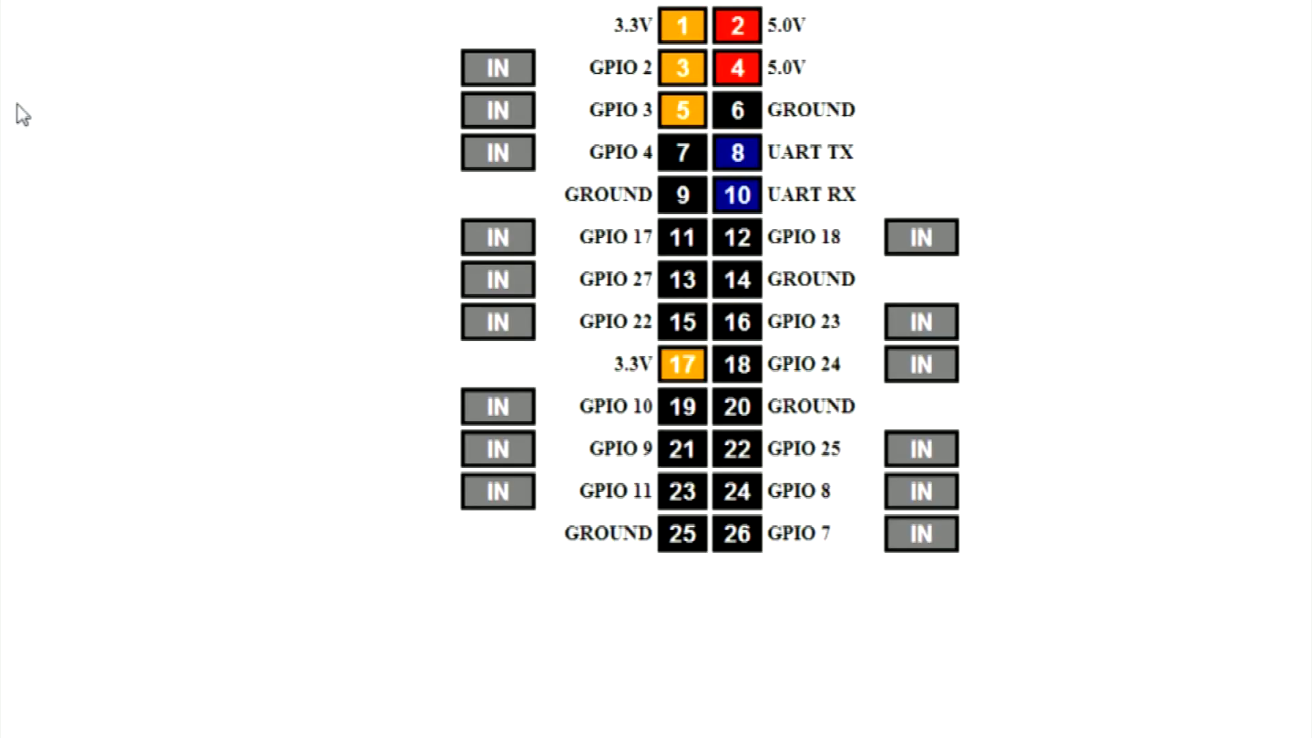